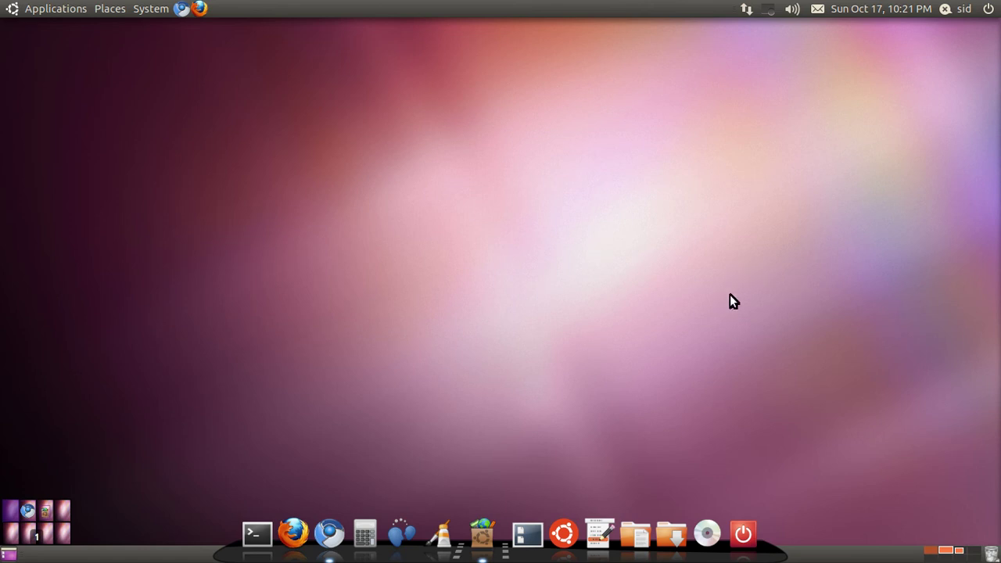
{"action": "mouse_move", "coordinate": [739, 296]}
{"action": "left_mouse_down"}
{"action": "mouse_move", "coordinate": [626, 299]}
{"action": "mouse_move", "coordinate": [743, 292]}
{"action": "left_mouse_up"}
{"action": "key", "text": "super+e"}
{"action": "left_click", "coordinate": [167, 179]}
{"action": "key", "text": "ctrl+super"}
Open a Terminal window from the Accessories applications.
{"action": "left_click", "coordinate": [51, 12]}
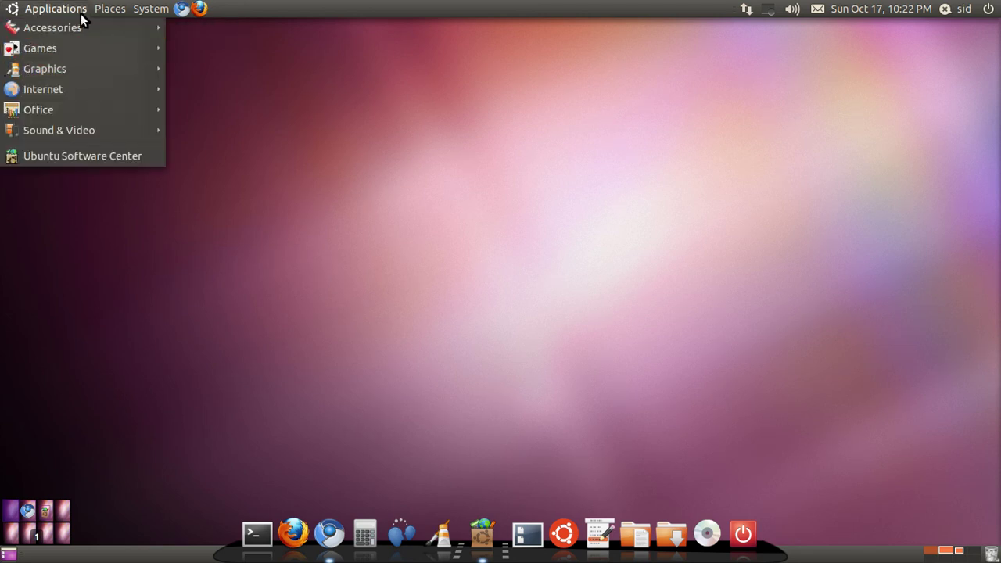
{"action": "mouse_move", "coordinate": [76, 22]}
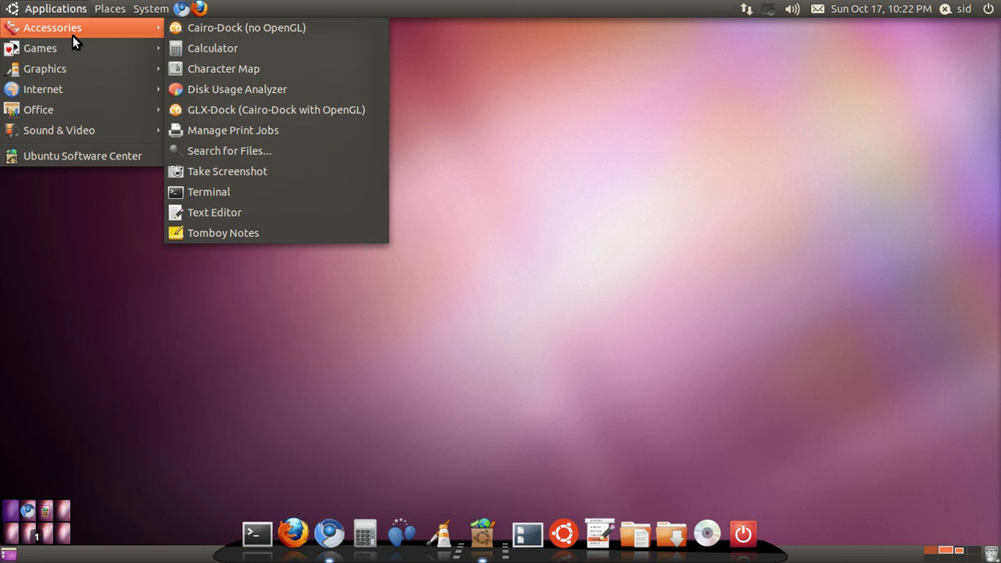
{"action": "left_click", "coordinate": [234, 6]}
{"action": "left_click", "coordinate": [151, 9]}
{"action": "left_click", "coordinate": [60, 11]}
{"action": "mouse_move", "coordinate": [107, 35]}
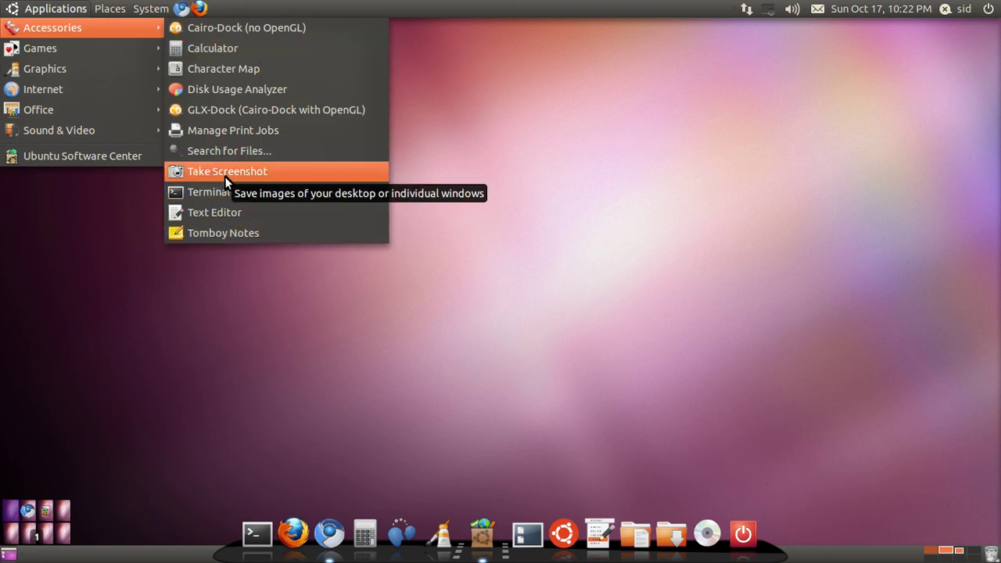
{"action": "left_click", "coordinate": [211, 195]}
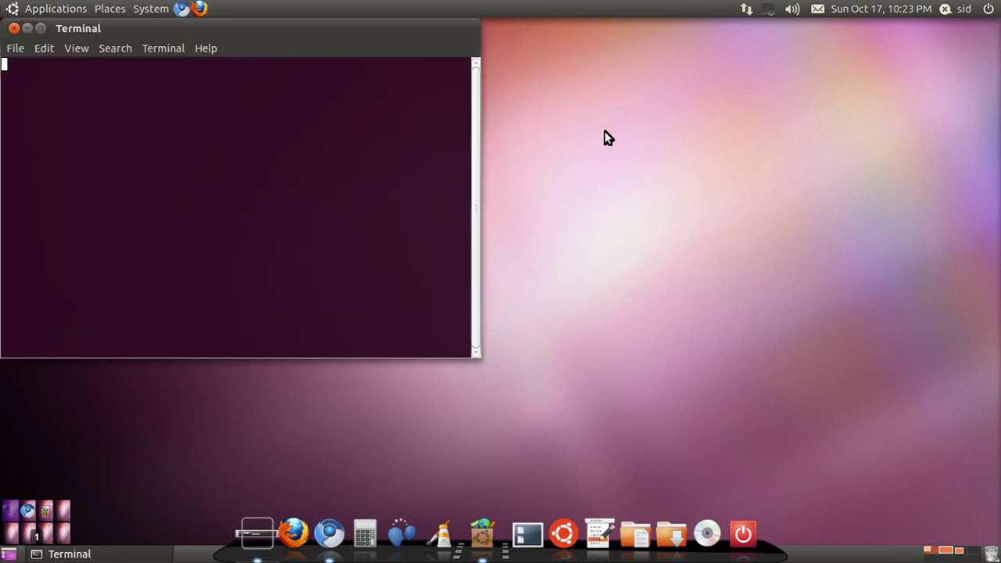
Look through the Games, Office and Internet application categories, repositioning the Terminal window on the desktop.
{"action": "left_click_drag", "start_coordinate": [307, 33], "coordinate": [738, 171]}
{"action": "left_click", "coordinate": [51, 8]}
{"action": "mouse_move", "coordinate": [59, 49]}
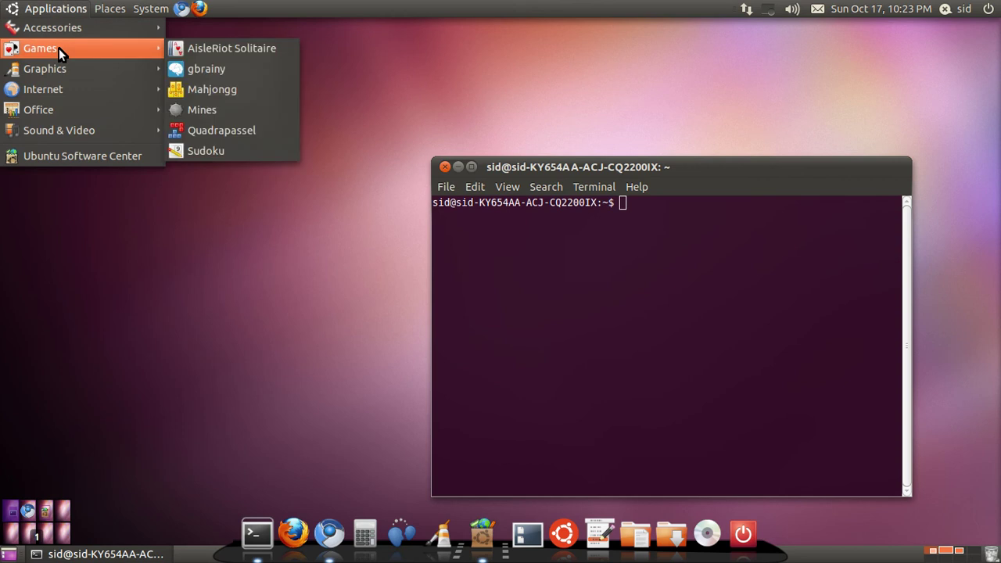
{"action": "mouse_move", "coordinate": [59, 111]}
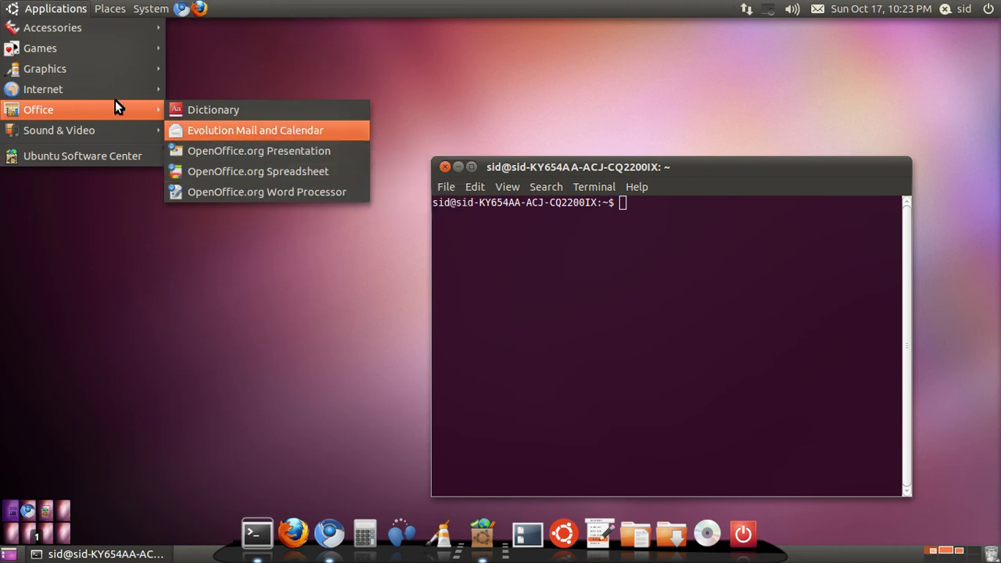
{"action": "mouse_move", "coordinate": [90, 91]}
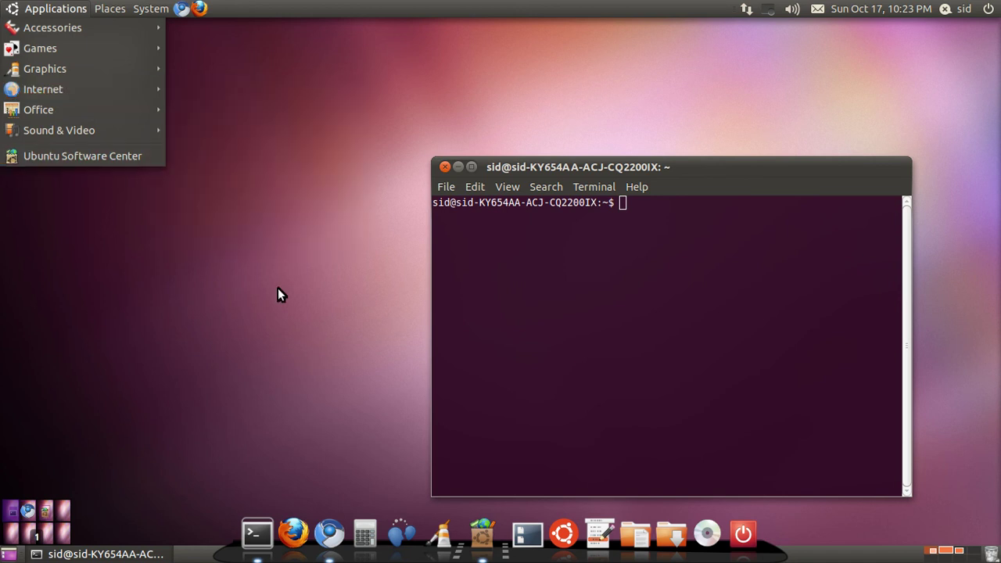
{"action": "left_click", "coordinate": [290, 167]}
{"action": "left_click_drag", "start_coordinate": [628, 165], "coordinate": [318, 127]}
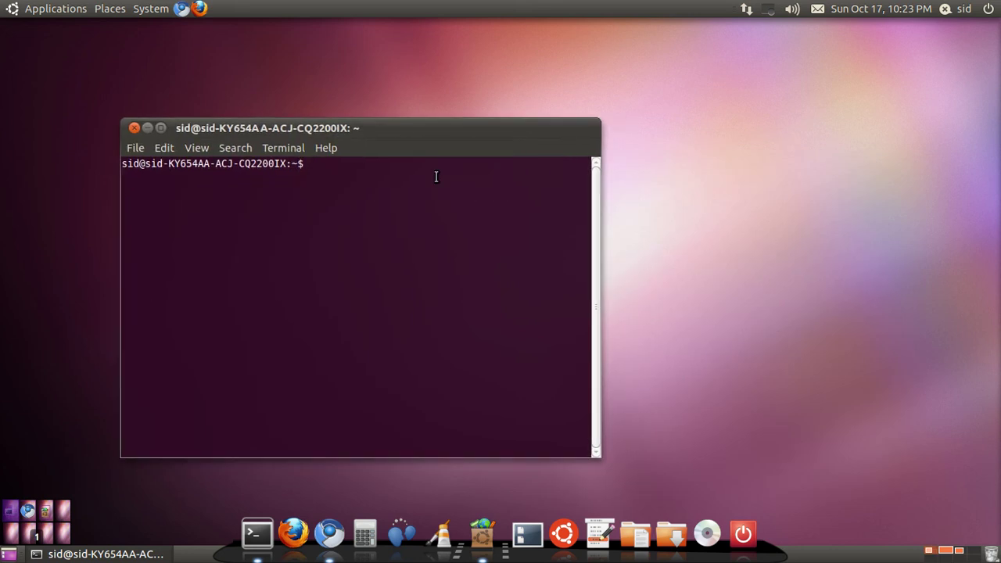
Maximize the Ubuntu Software Center window on its own workspace and expand the Get Software sources.
{"action": "left_click", "coordinate": [961, 553]}
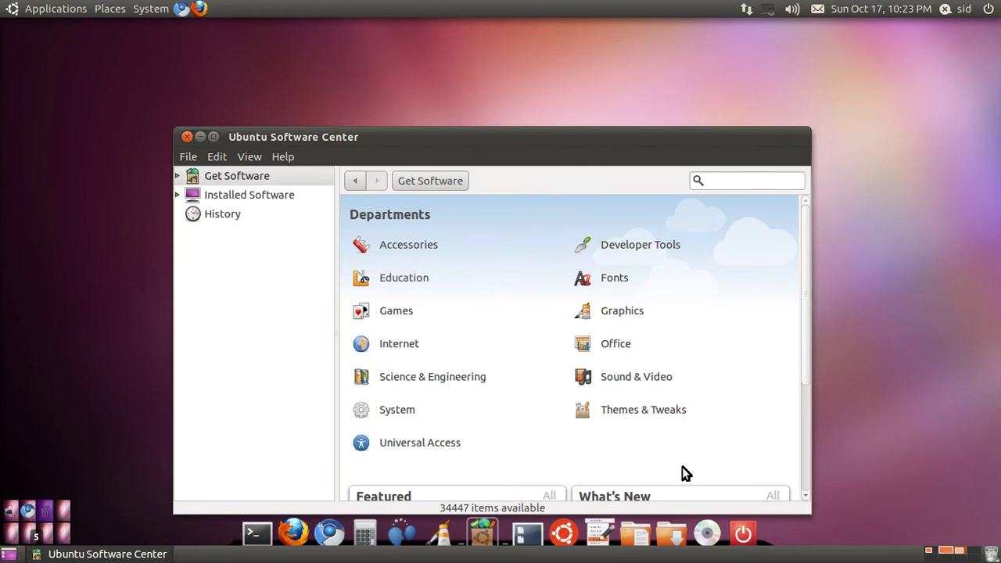
{"action": "left_click_drag", "start_coordinate": [526, 137], "coordinate": [423, 100]}
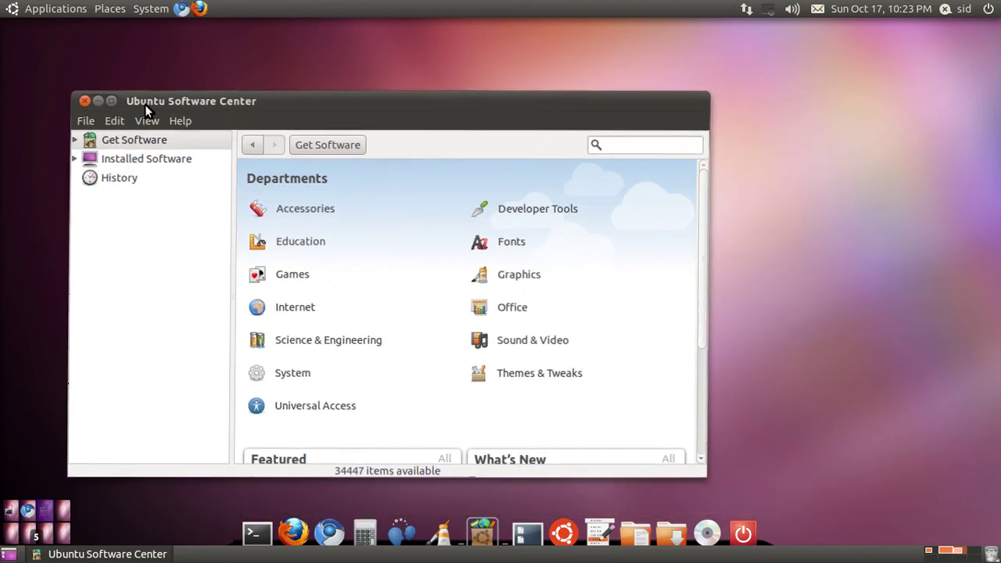
{"action": "left_click", "coordinate": [107, 99]}
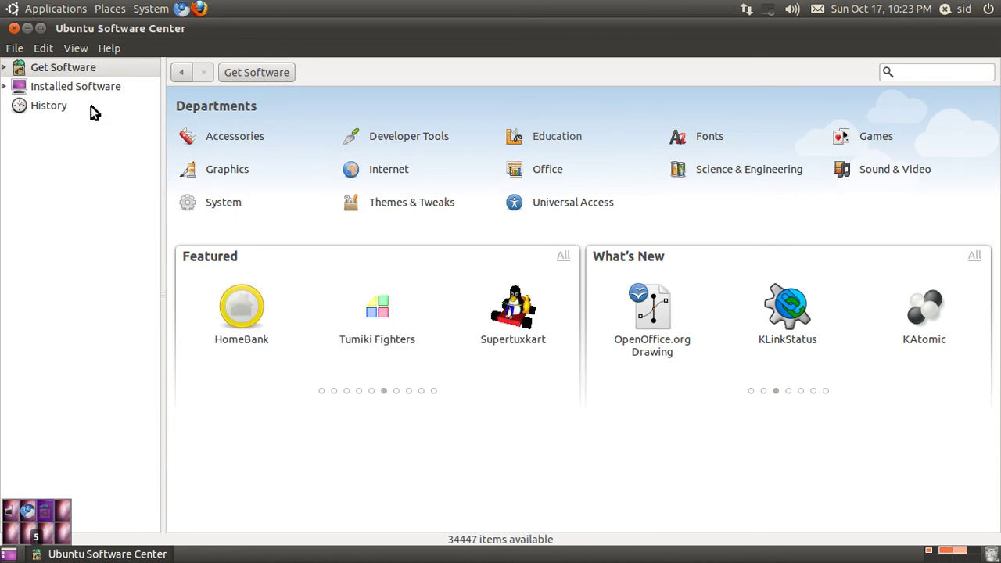
{"action": "left_click", "coordinate": [6, 70]}
{"action": "left_click", "coordinate": [5, 68]}
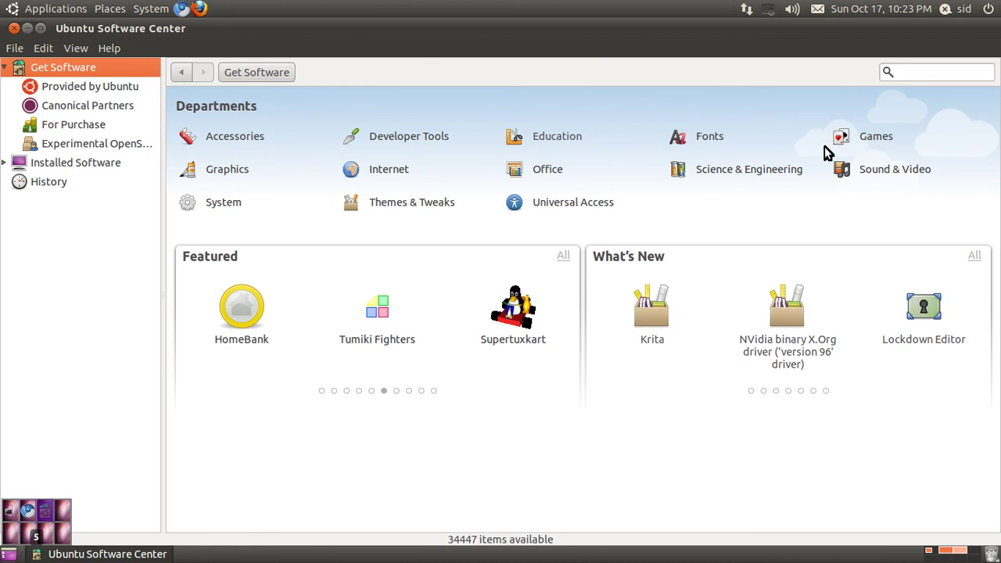
Search the Software Center for "gimp" and select GIMP Image Editor.
{"action": "left_click", "coordinate": [921, 74]}
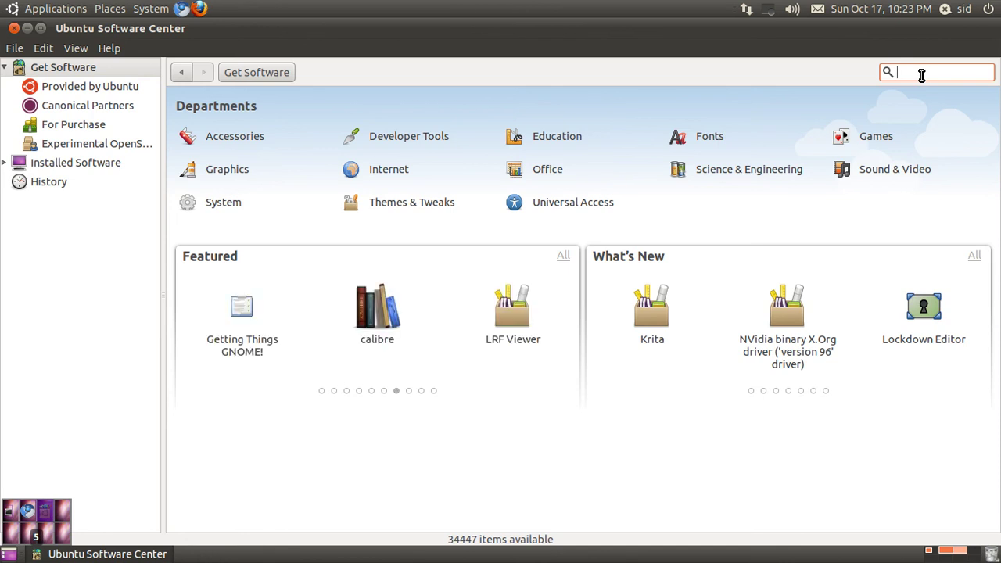
{"action": "type", "text": "gimp"}
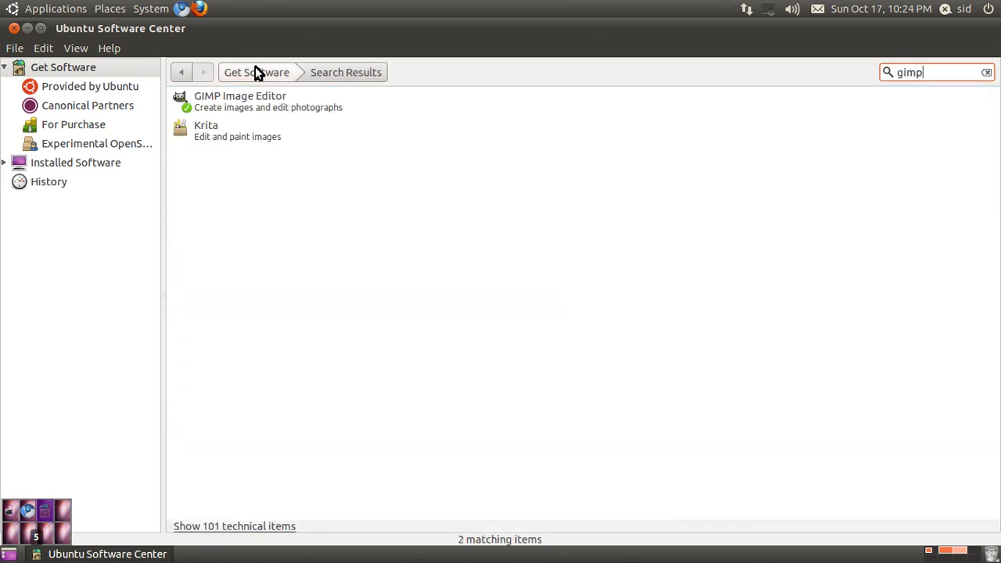
{"action": "left_click", "coordinate": [236, 100]}
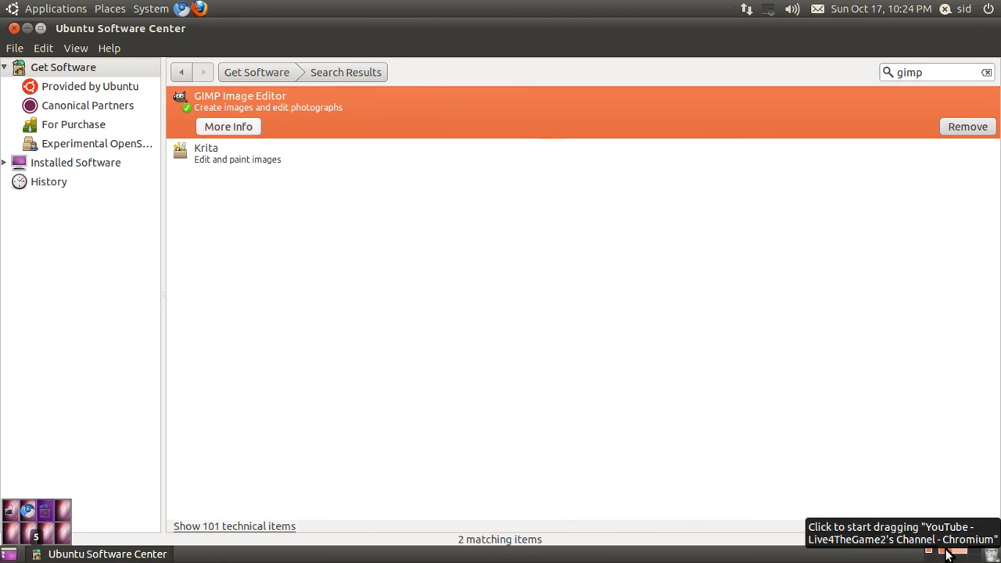
Search for "wine", view the details page of the Wine beta release, and clear the search.
{"action": "left_click_drag", "start_coordinate": [947, 74], "coordinate": [743, 73]}
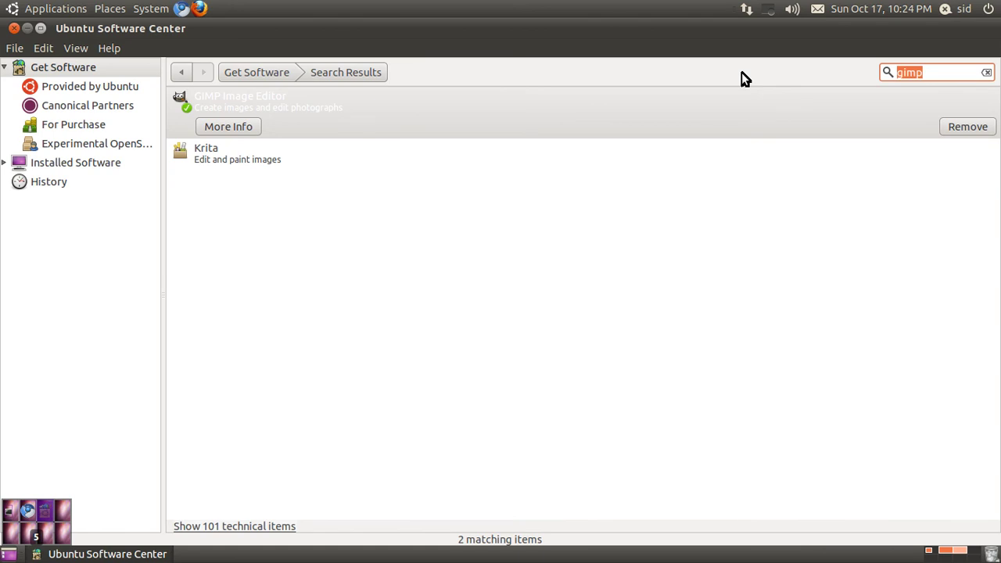
{"action": "type", "text": "wine"}
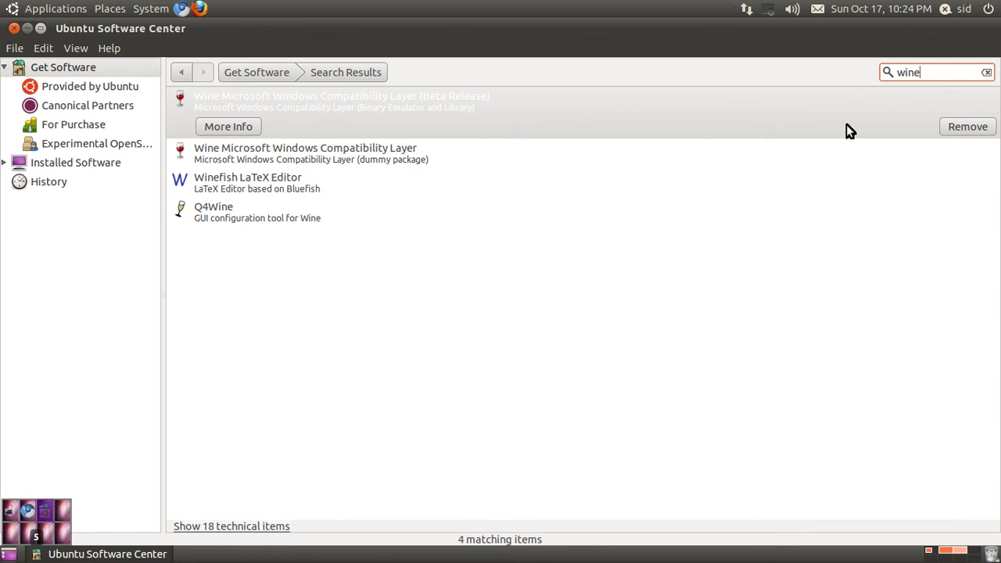
{"action": "double_click", "coordinate": [335, 122]}
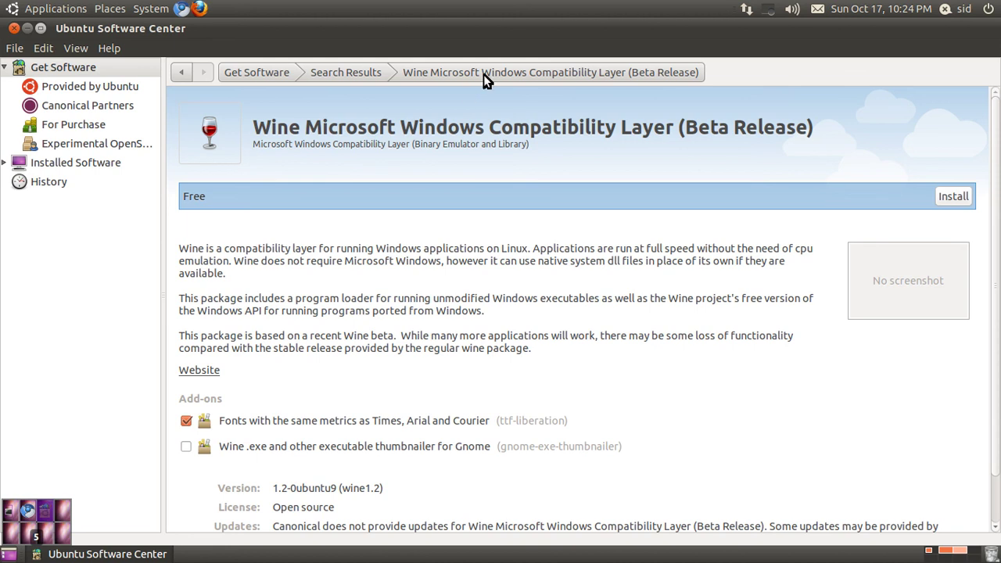
{"action": "left_click", "coordinate": [333, 70]}
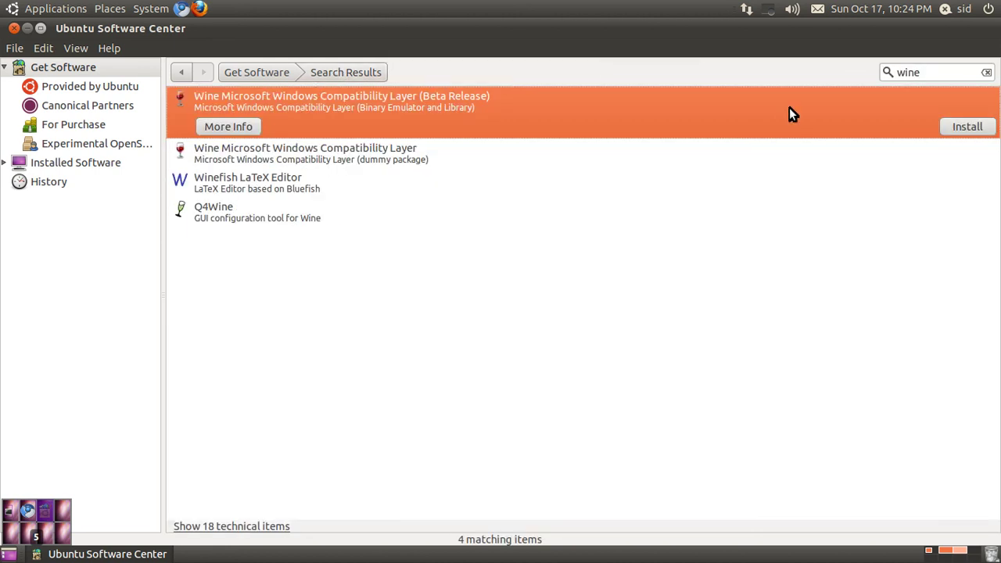
{"action": "triple_click", "coordinate": [961, 71]}
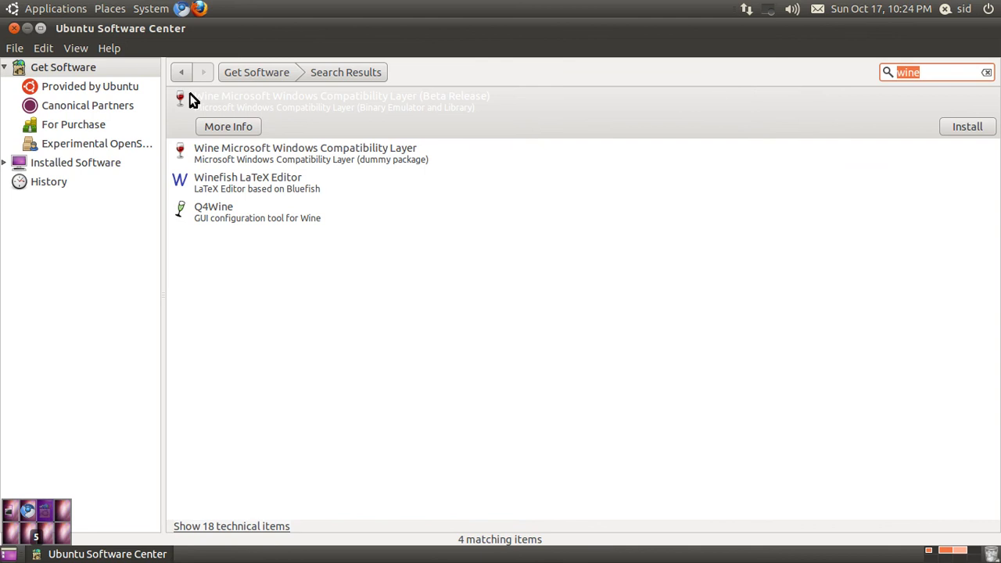
{"action": "key", "text": "BackSpace"}
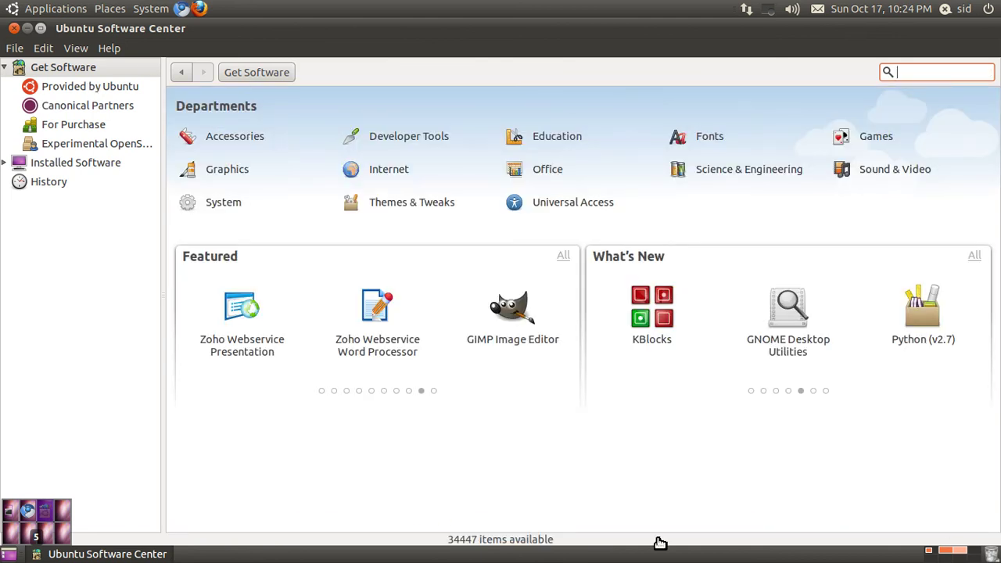
Switch to Chromium, look through the channel page in the first YouTube tab, and highlight the Live4TheGame2 channel's address.
{"action": "left_click", "coordinate": [952, 551]}
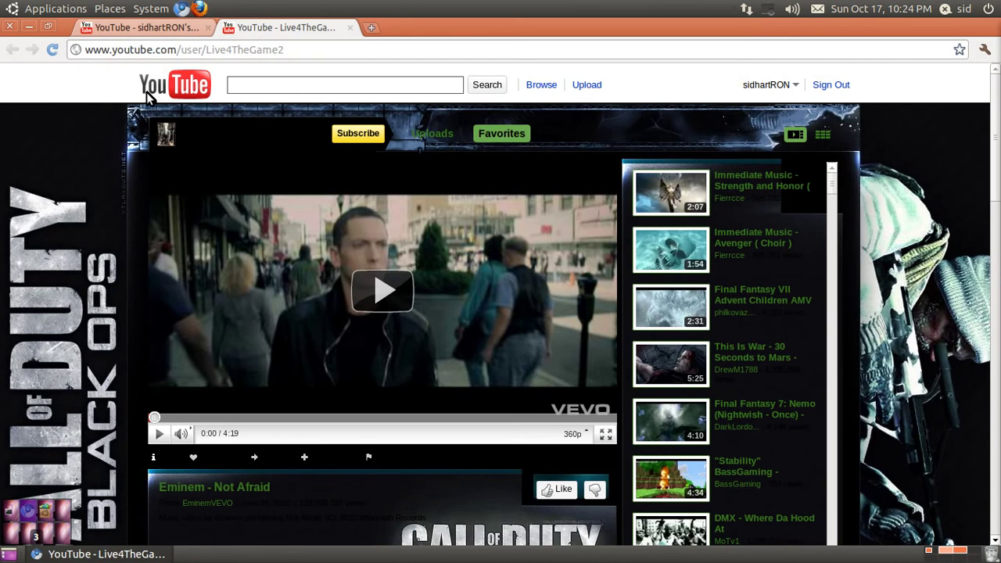
{"action": "left_click", "coordinate": [135, 31]}
{"action": "scroll", "coordinate": [25, 263], "scroll_direction": "down", "scroll_amount": 3}
{"action": "scroll", "coordinate": [25, 262], "scroll_direction": "down", "scroll_amount": 3}
{"action": "scroll", "coordinate": [25, 263], "scroll_direction": "down", "scroll_amount": 2}
{"action": "scroll", "coordinate": [25, 263], "scroll_direction": "down", "scroll_amount": 2}
{"action": "scroll", "coordinate": [29, 255], "scroll_direction": "up", "scroll_amount": 8}
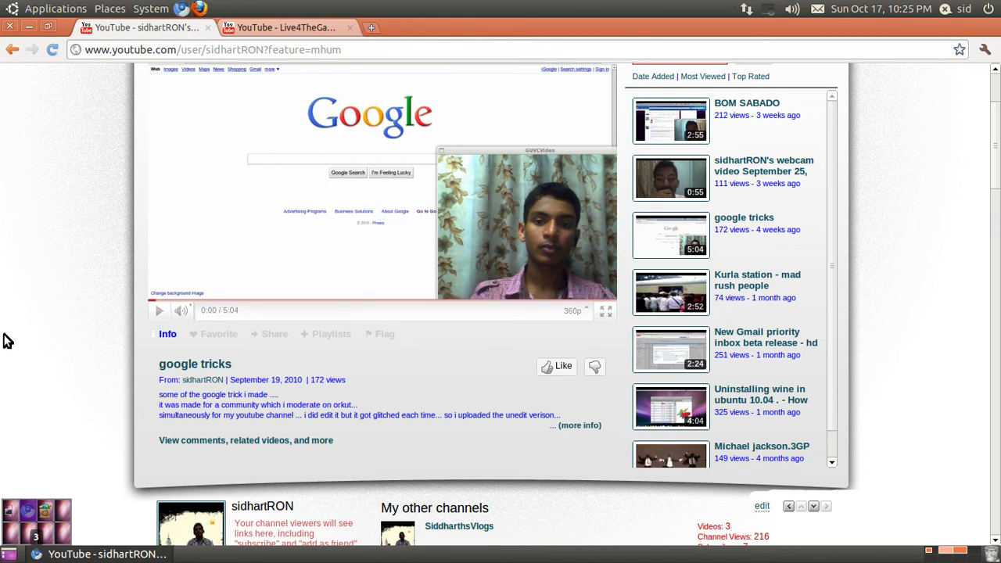
{"action": "scroll", "coordinate": [6, 337], "scroll_direction": "up", "scroll_amount": 4}
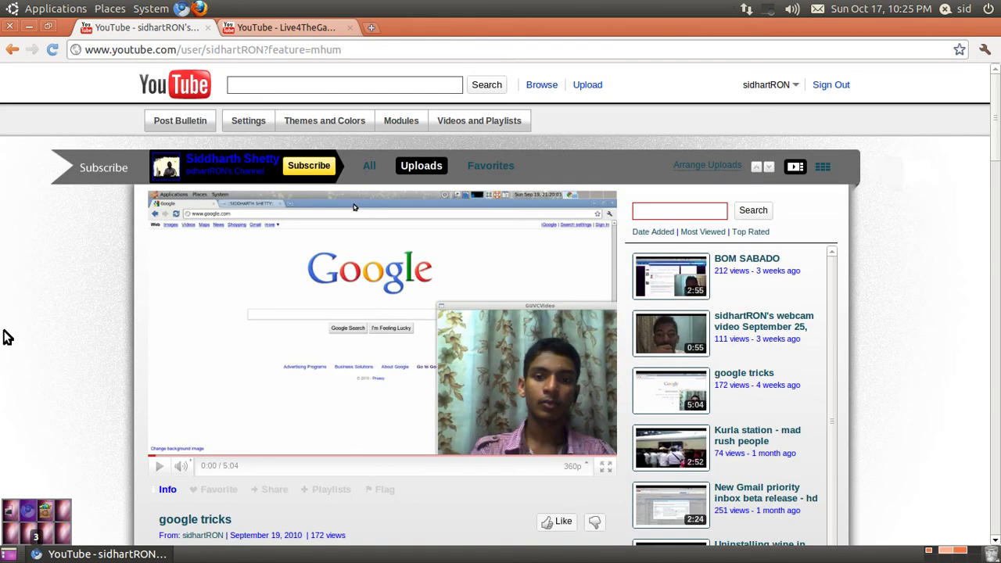
{"action": "left_click", "coordinate": [262, 30]}
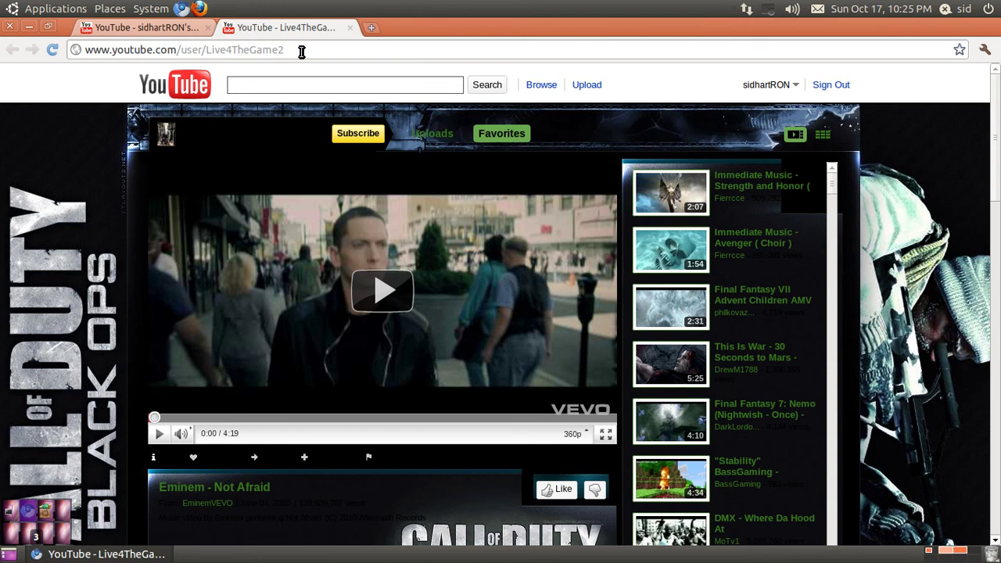
{"action": "left_click_drag", "start_coordinate": [309, 54], "coordinate": [75, 50]}
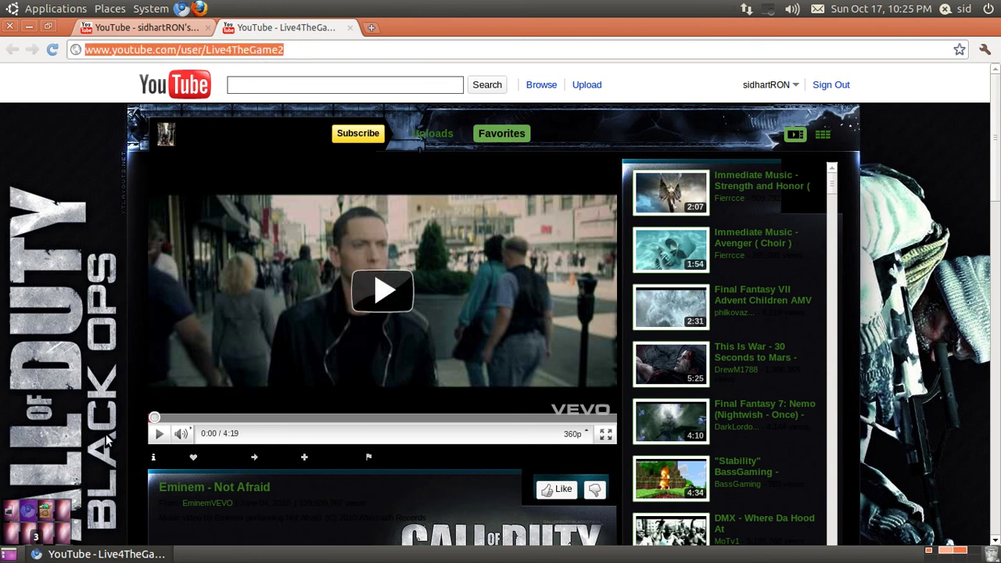
Close the Terminal window on the first workspace and return to Chromium.
{"action": "left_click", "coordinate": [932, 553]}
{"action": "left_click", "coordinate": [131, 129]}
{"action": "left_click", "coordinate": [945, 552]}
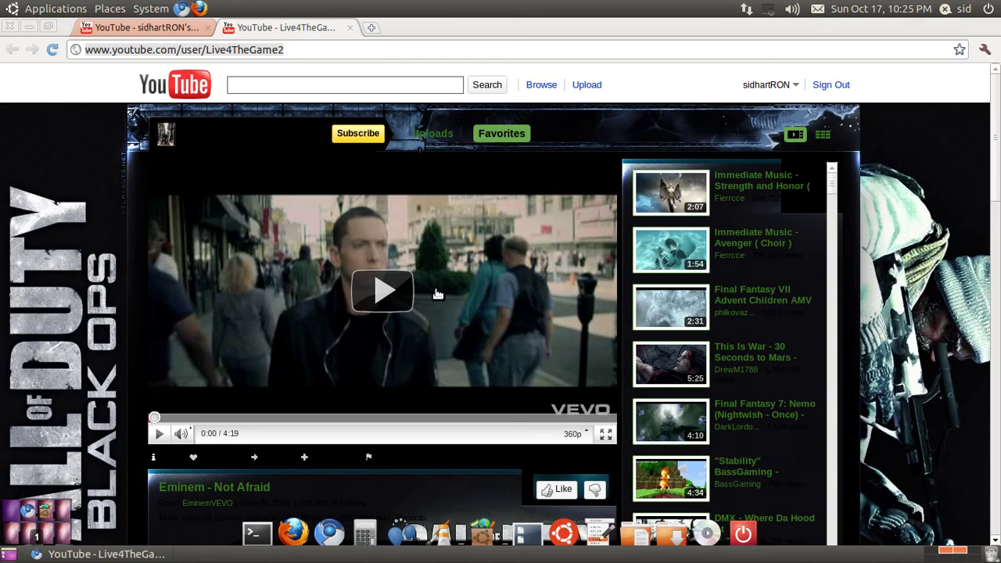
{"action": "left_click_drag", "start_coordinate": [49, 346], "coordinate": [213, 6]}
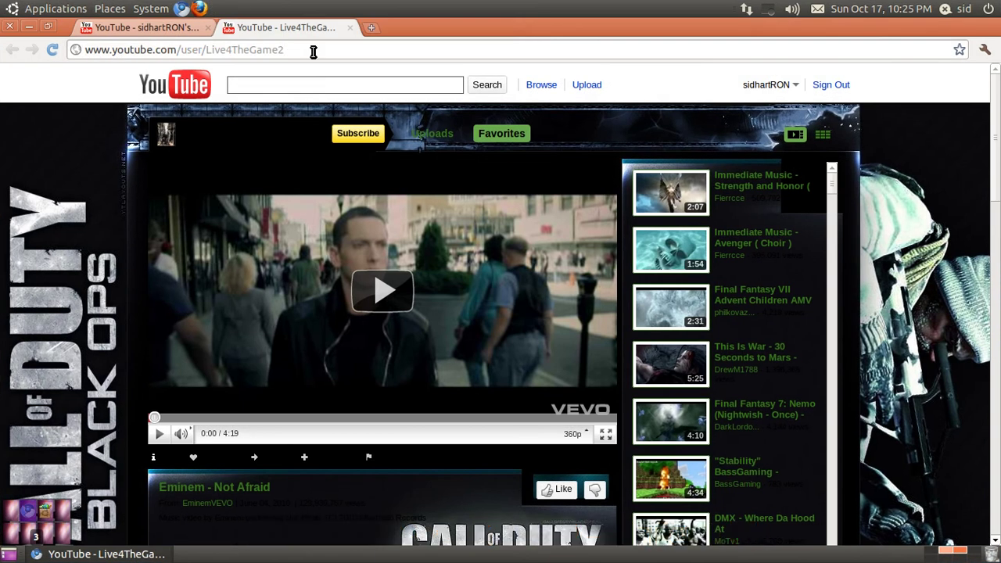
{"action": "left_click", "coordinate": [314, 51]}
{"action": "type", "text": "ubuntu"}
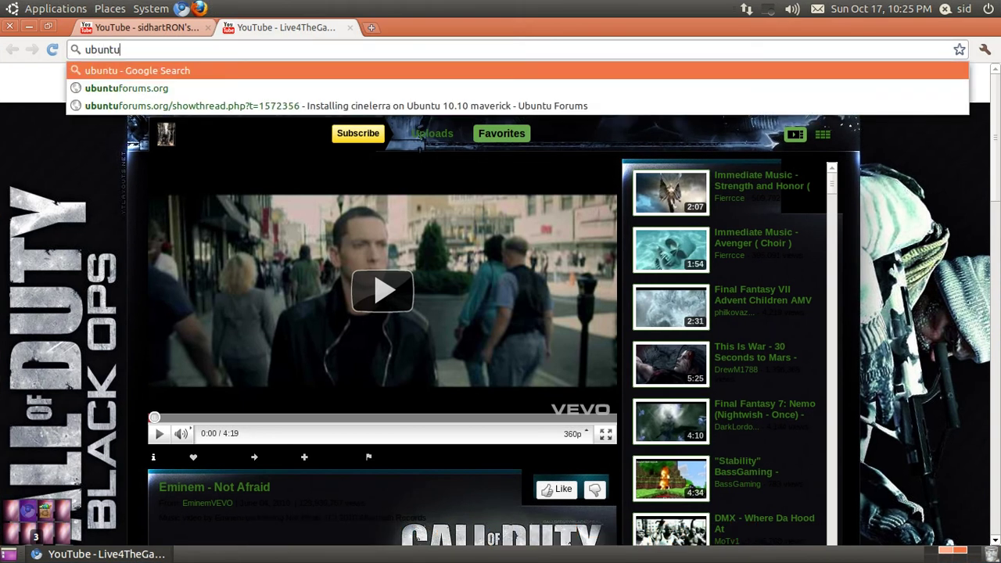
{"action": "key", "text": "Return"}
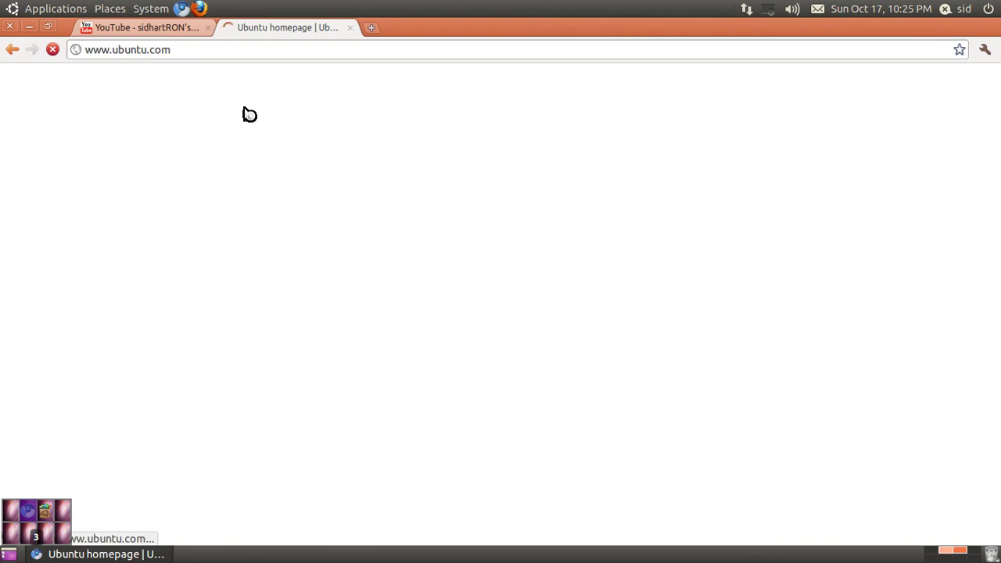
{"action": "scroll", "coordinate": [79, 291], "scroll_direction": "down", "scroll_amount": 2}
{"action": "scroll", "coordinate": [92, 292], "scroll_direction": "up", "scroll_amount": 2}
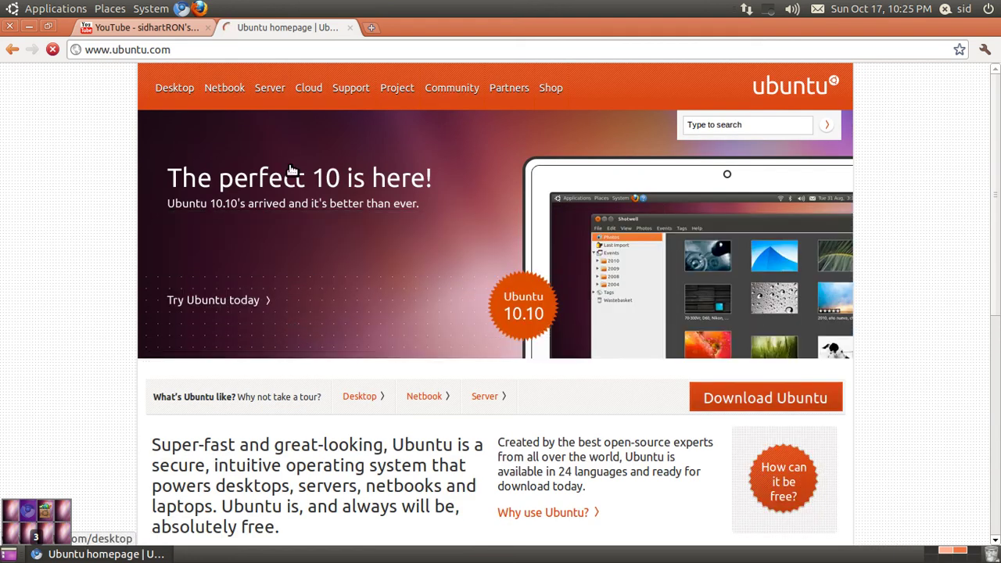
Open the Ubuntu Desktop Edition download page, check the 32-bit and 64-bit options, and choose Ubuntu 10.10 - Latest version.
{"action": "left_click", "coordinate": [767, 398]}
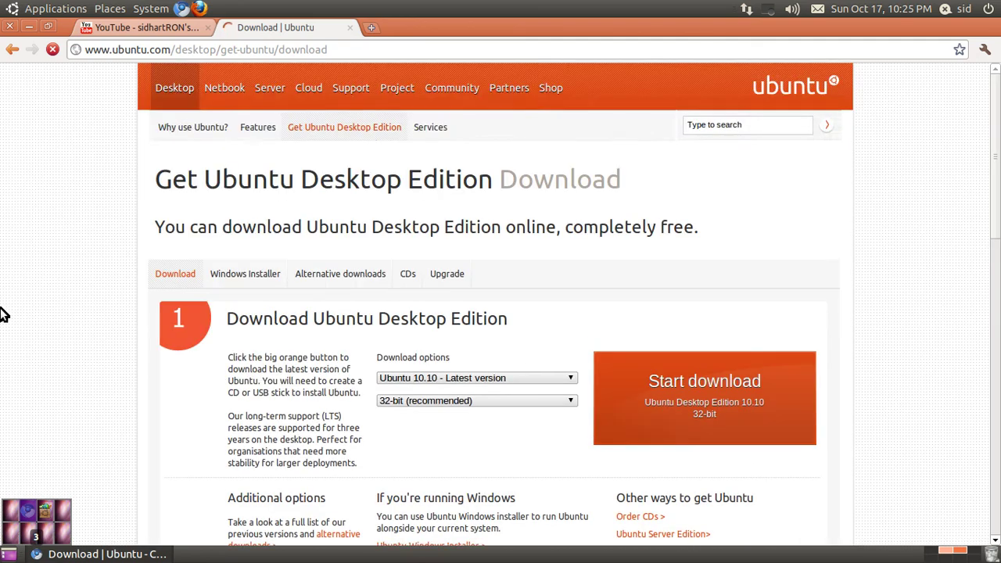
{"action": "scroll", "coordinate": [63, 322], "scroll_direction": "down", "scroll_amount": 2}
{"action": "left_click", "coordinate": [470, 327]}
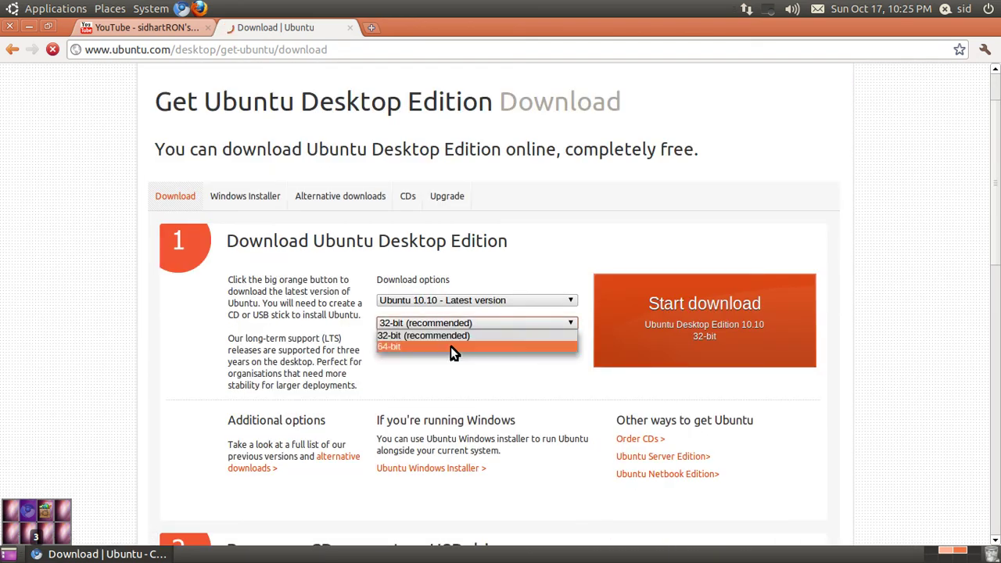
{"action": "left_click", "coordinate": [483, 300]}
{"action": "left_click", "coordinate": [483, 300]}
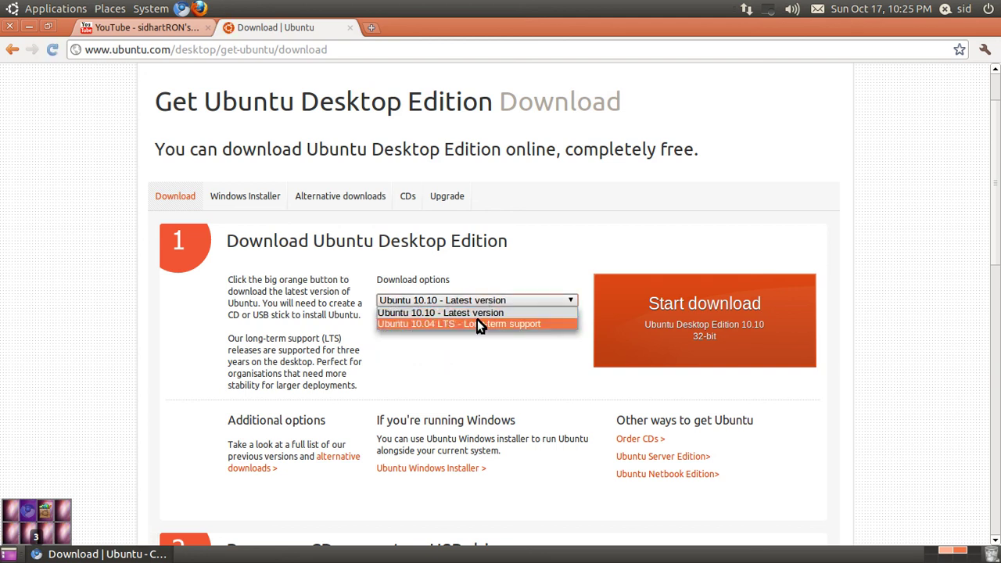
{"action": "left_click", "coordinate": [481, 312]}
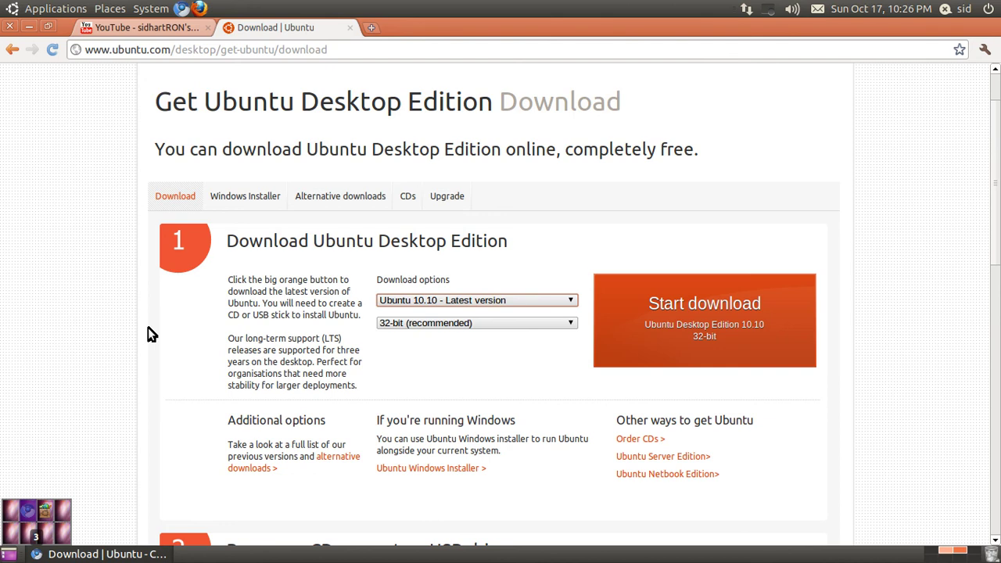
Look over the Ubuntu Windows Installer download page and close its browser tab.
{"action": "left_click", "coordinate": [416, 469]}
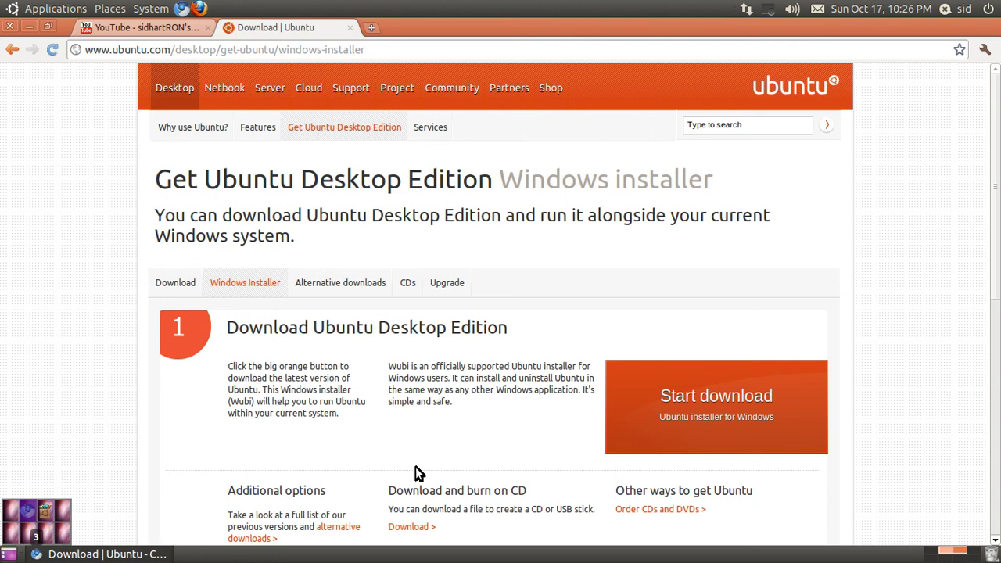
{"action": "scroll", "coordinate": [78, 442], "scroll_direction": "down", "scroll_amount": 3}
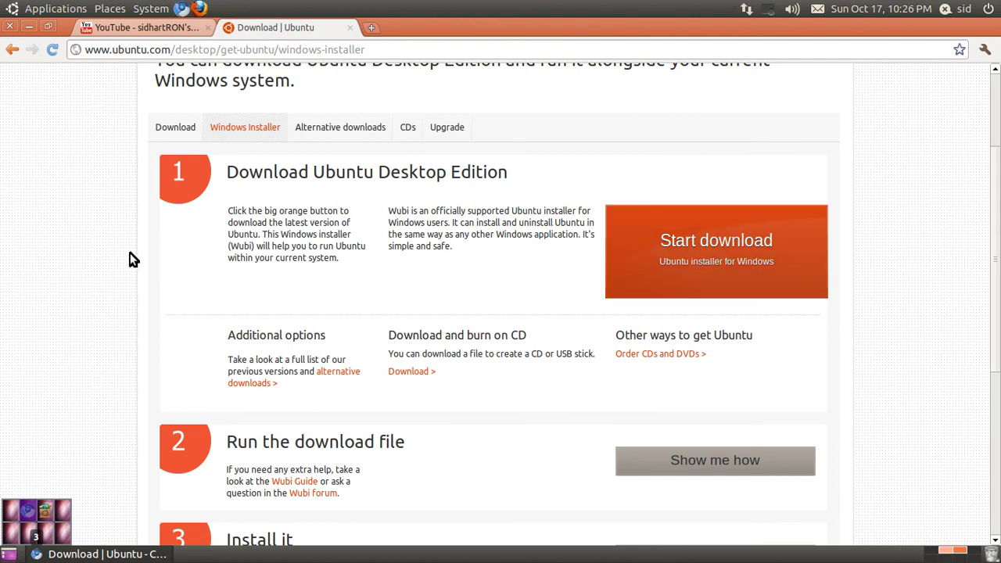
{"action": "scroll", "coordinate": [246, 244], "scroll_direction": "up", "scroll_amount": 3}
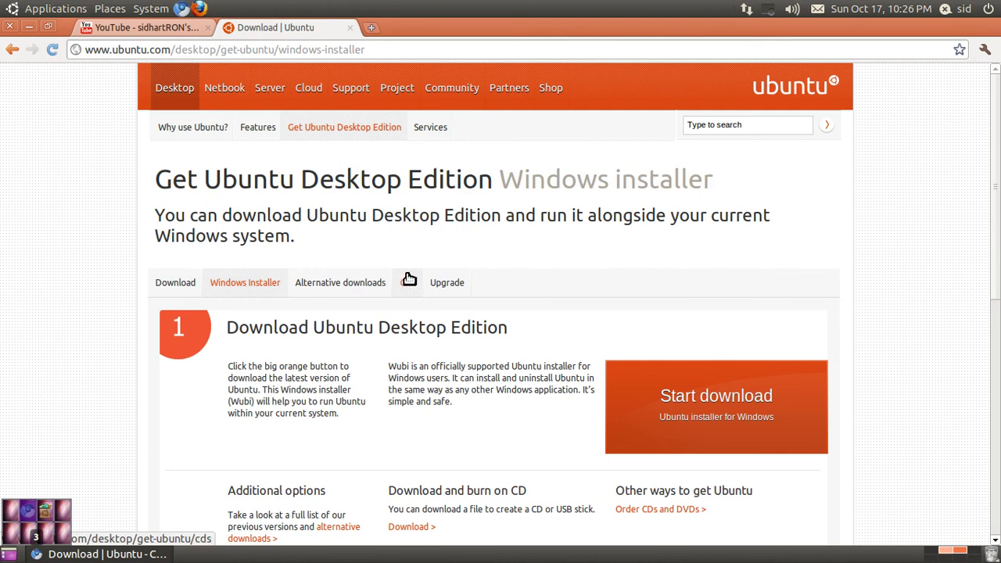
{"action": "left_click", "coordinate": [350, 28]}
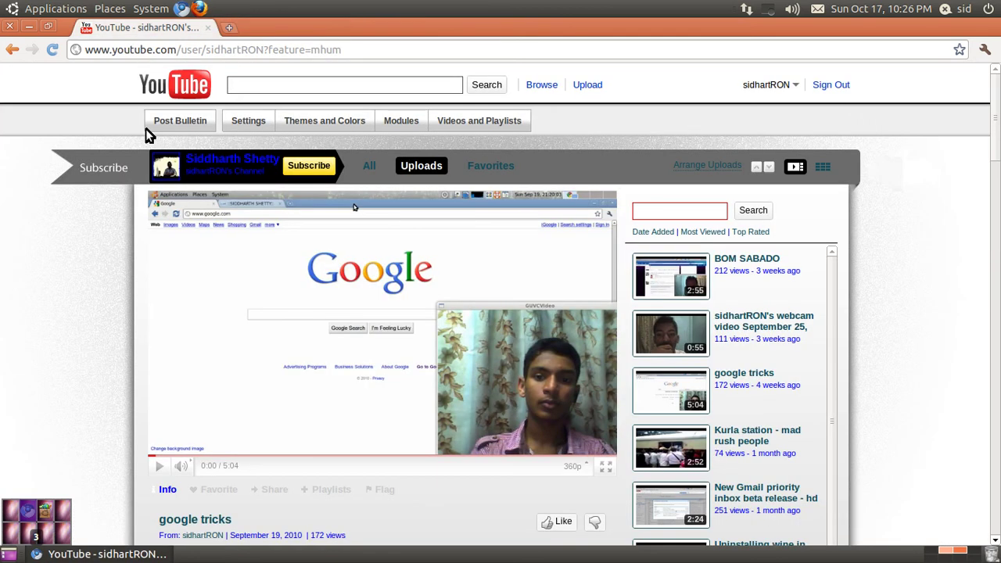